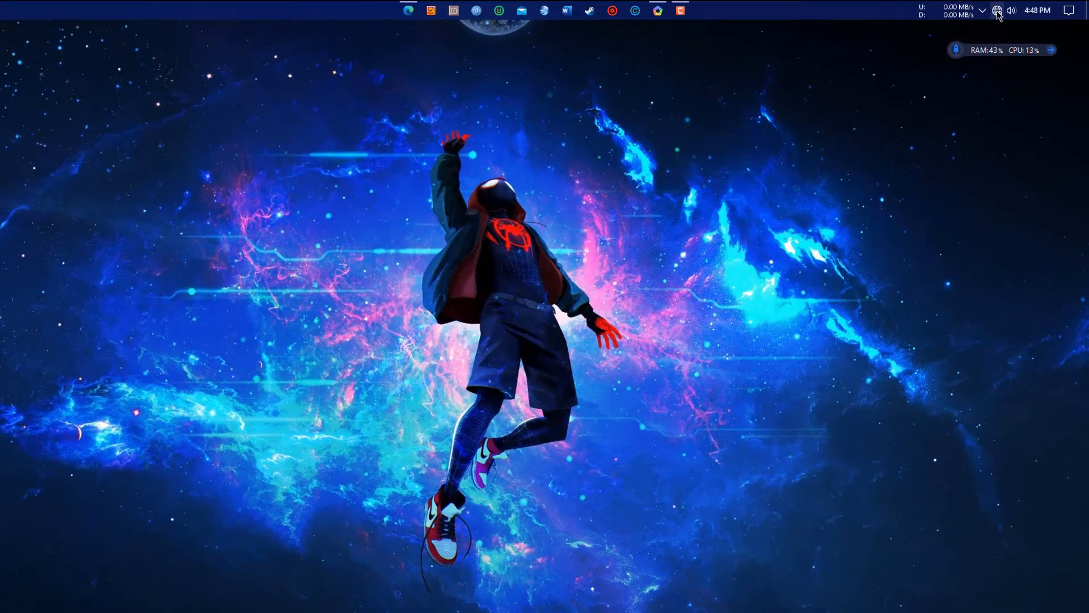
Open the Windows network settings and check the Ethernet adapter's connection status.
click(1008, 8)
click(815, 170)
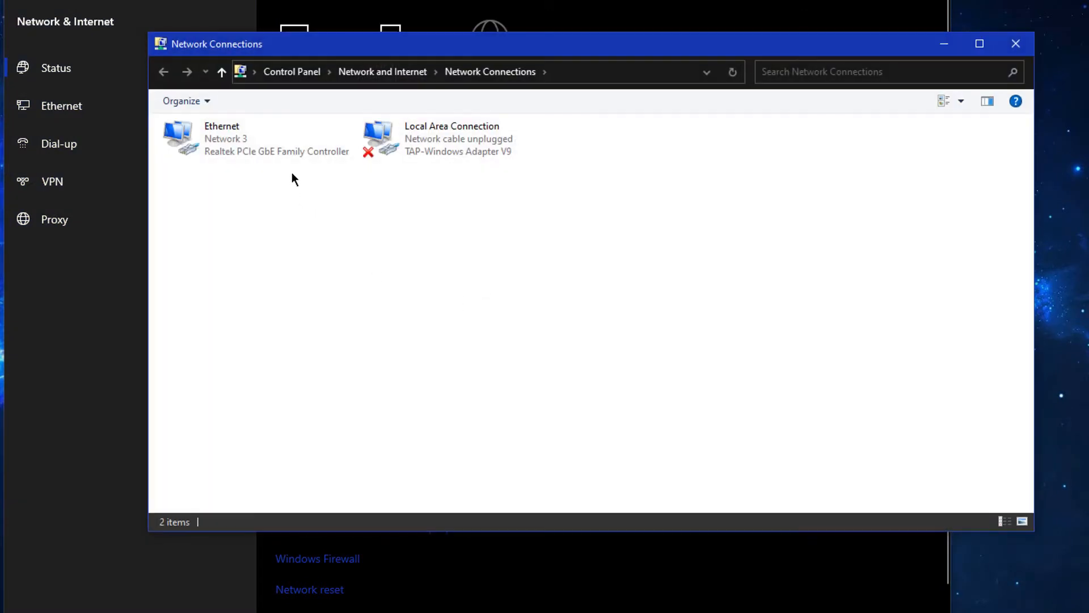
double_click(298, 155)
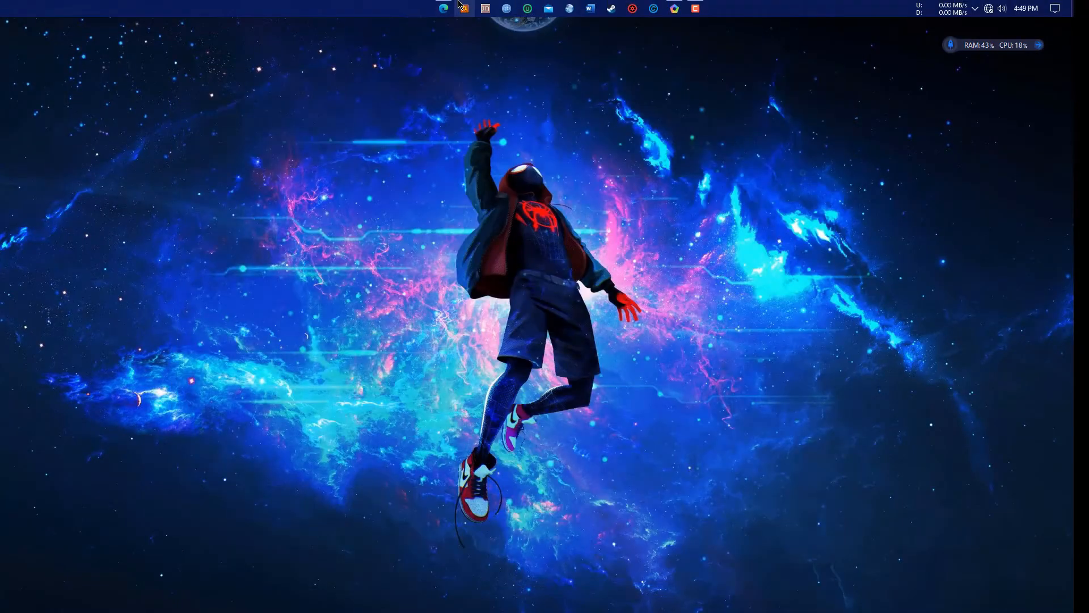
Switch to Microsoft Edge and open the router's quick setup page at 192.168.1.1.
click(444, 57)
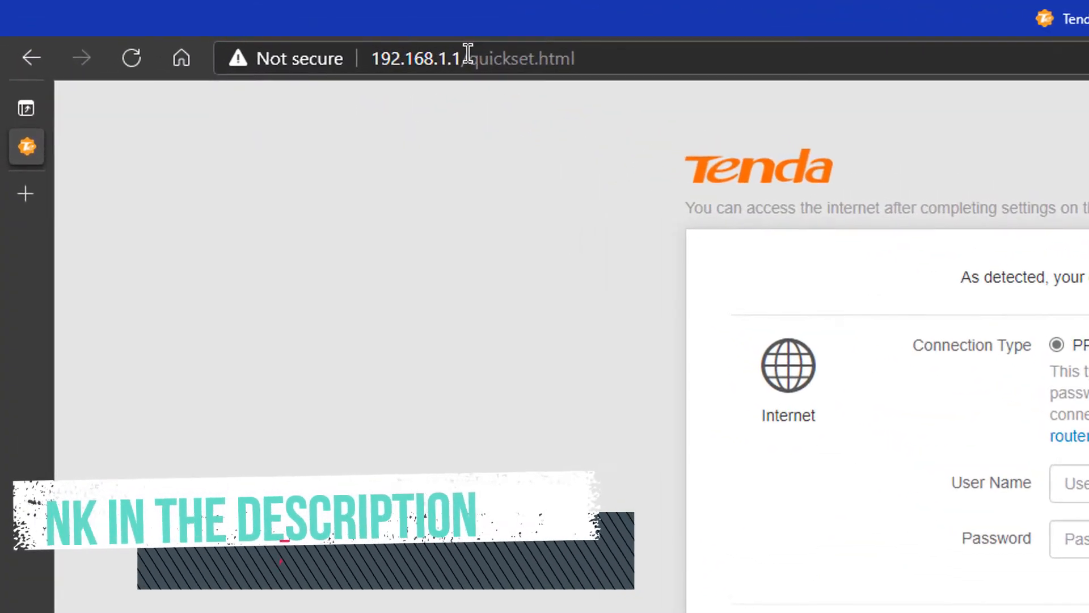
click(262, 29)
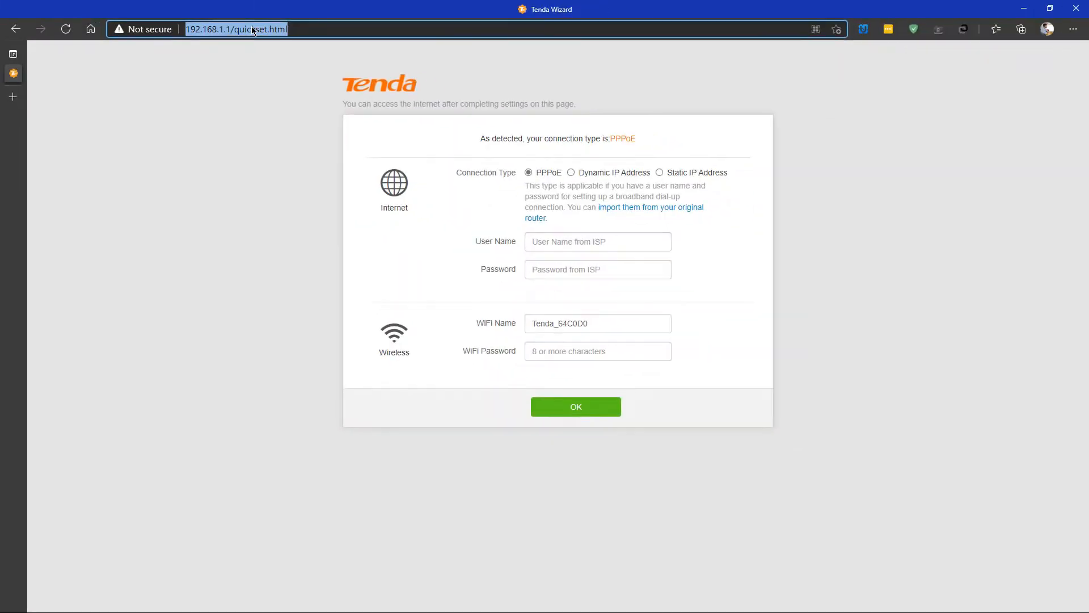
click(494, 53)
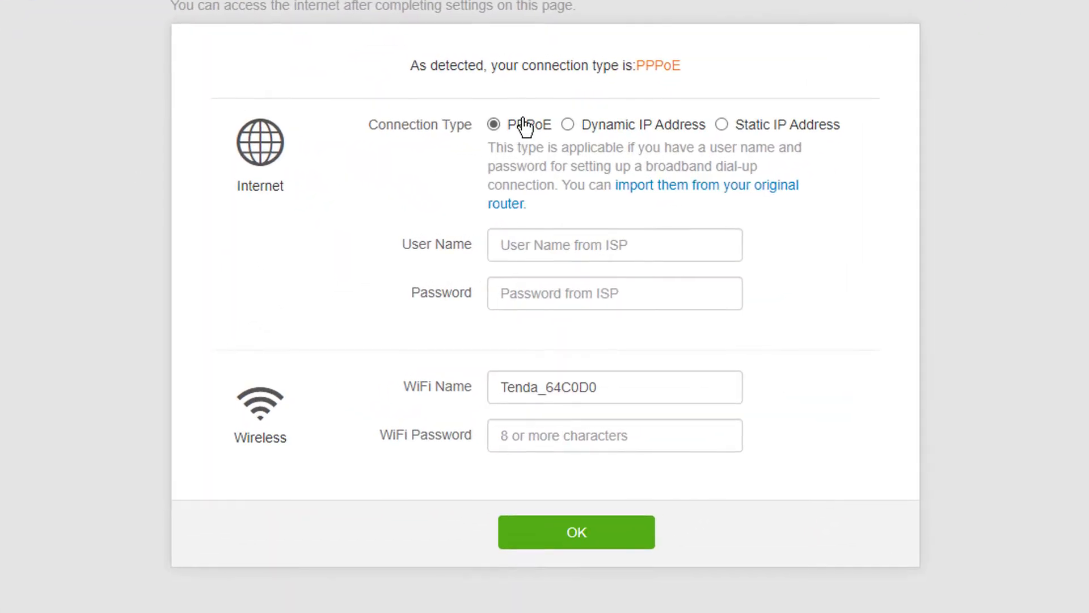
Enter the ISP account's user name for the PPPoE internet connection.
click(567, 240)
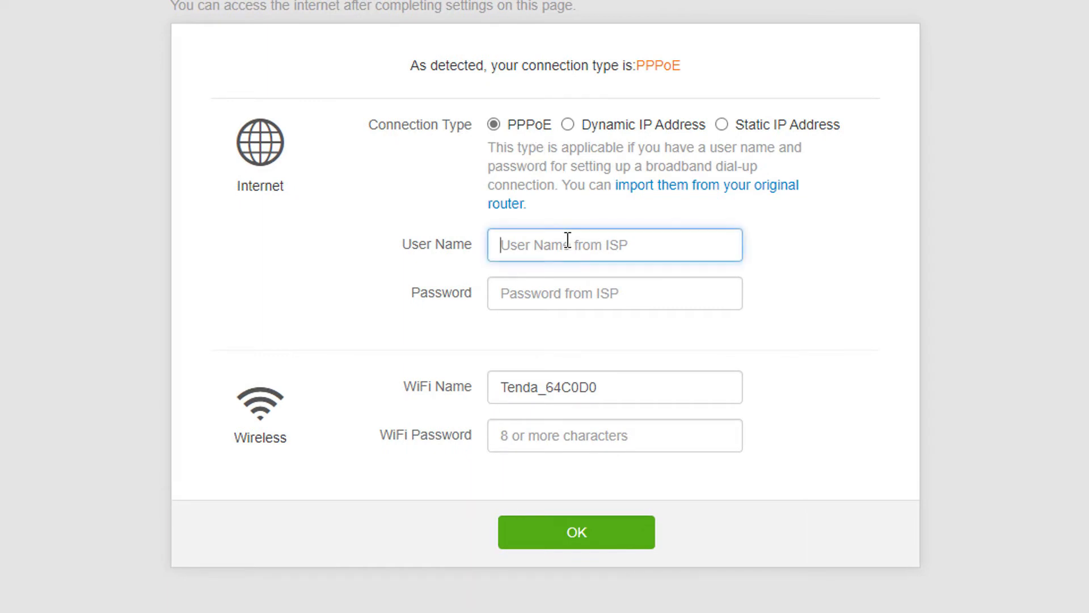
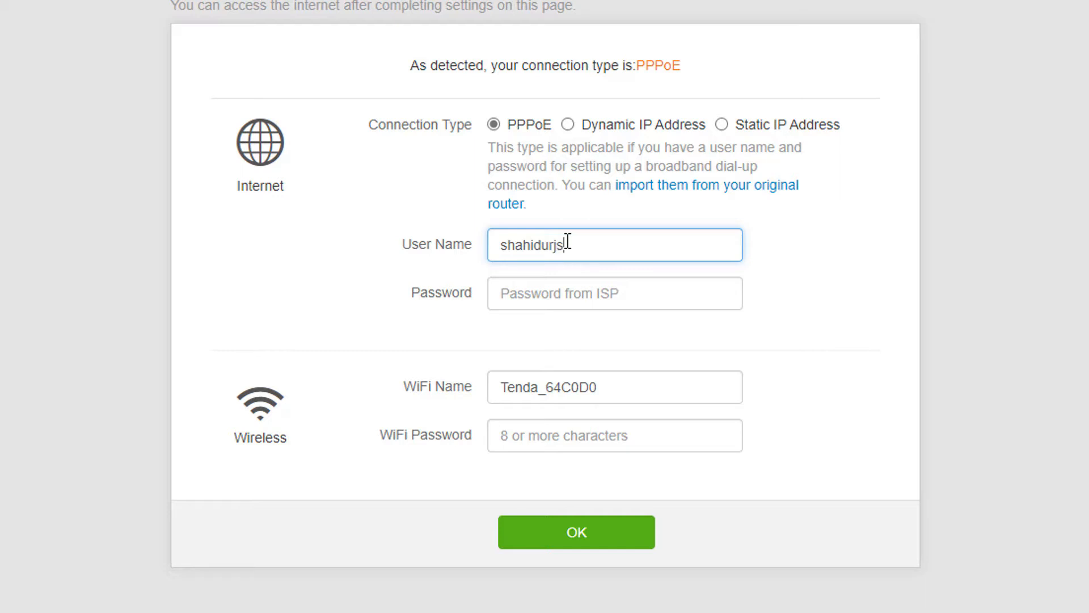
Enter the ISP account's password for the PPPoE connection.
click(556, 294)
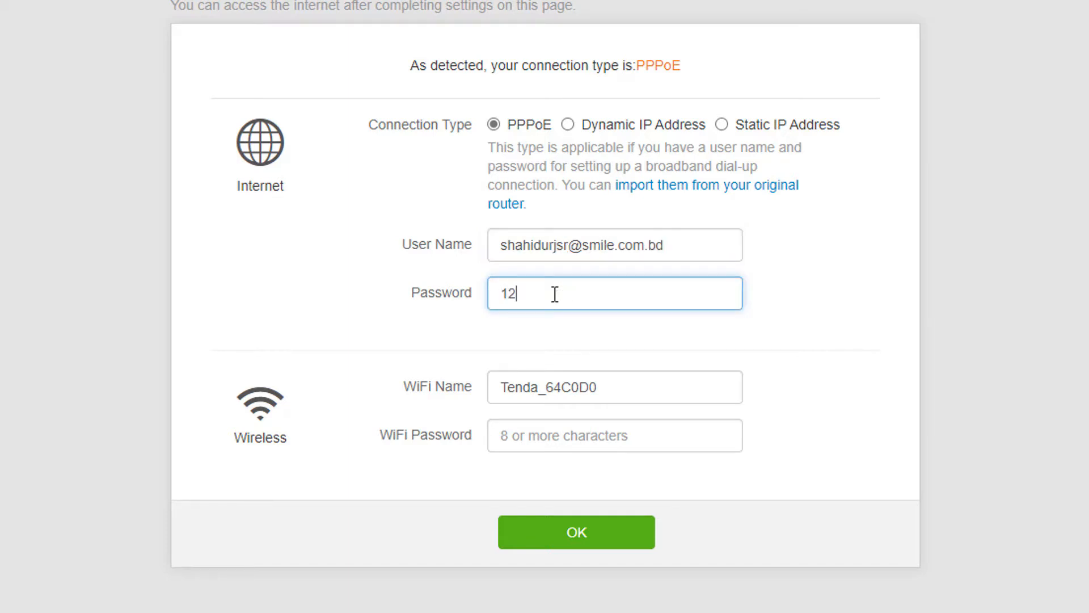
key(Tab)
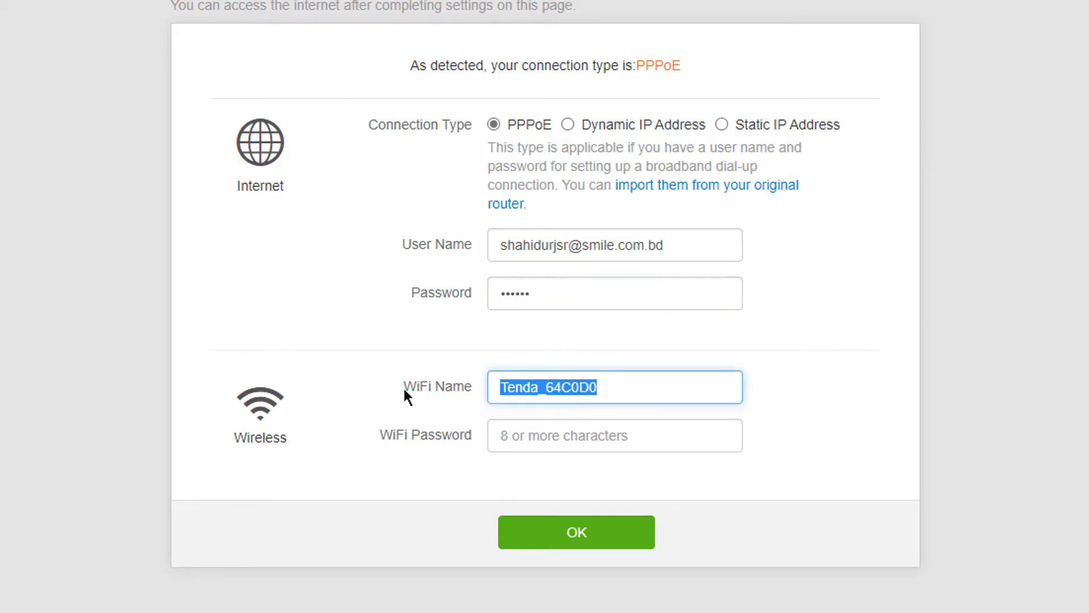
Set the WiFi name to "WiFi ki tor Baper? 😒", including the unamused-face emoji at the end.
text(WiFi)
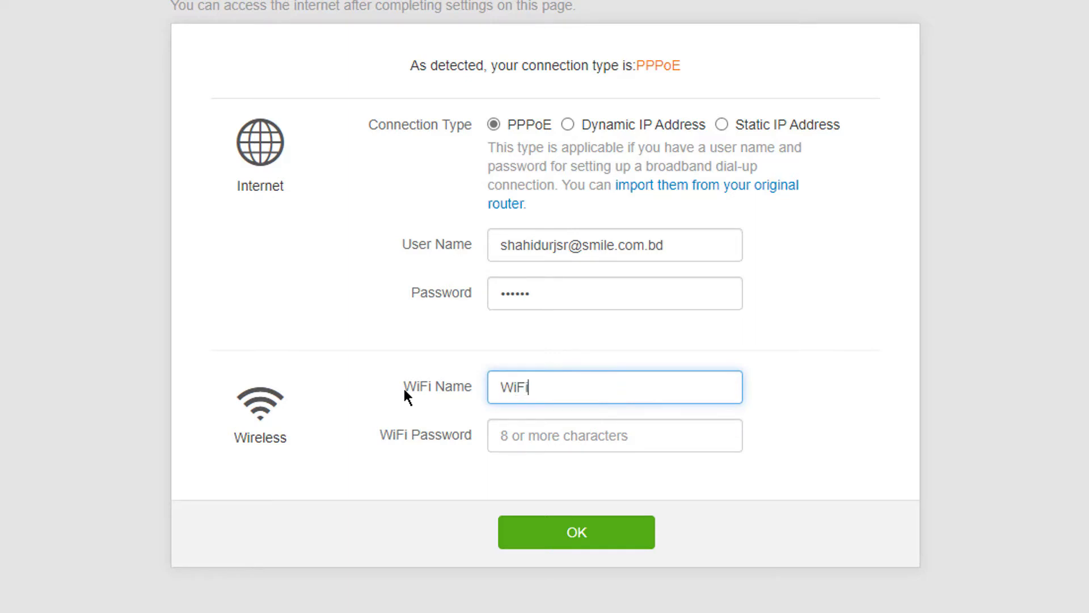
text( ki tor Baper?)
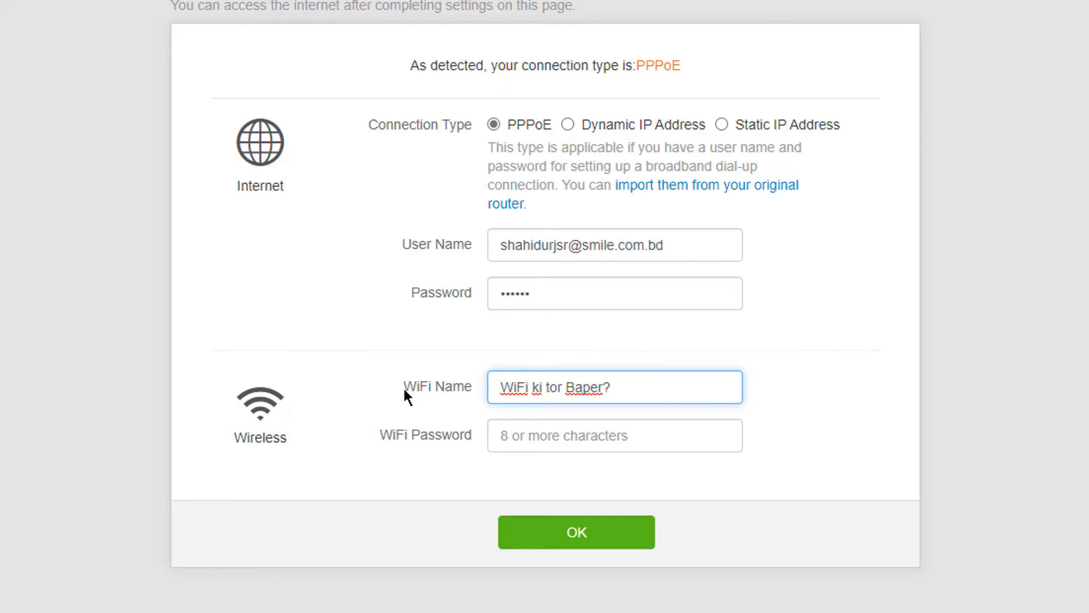
key(super+period)
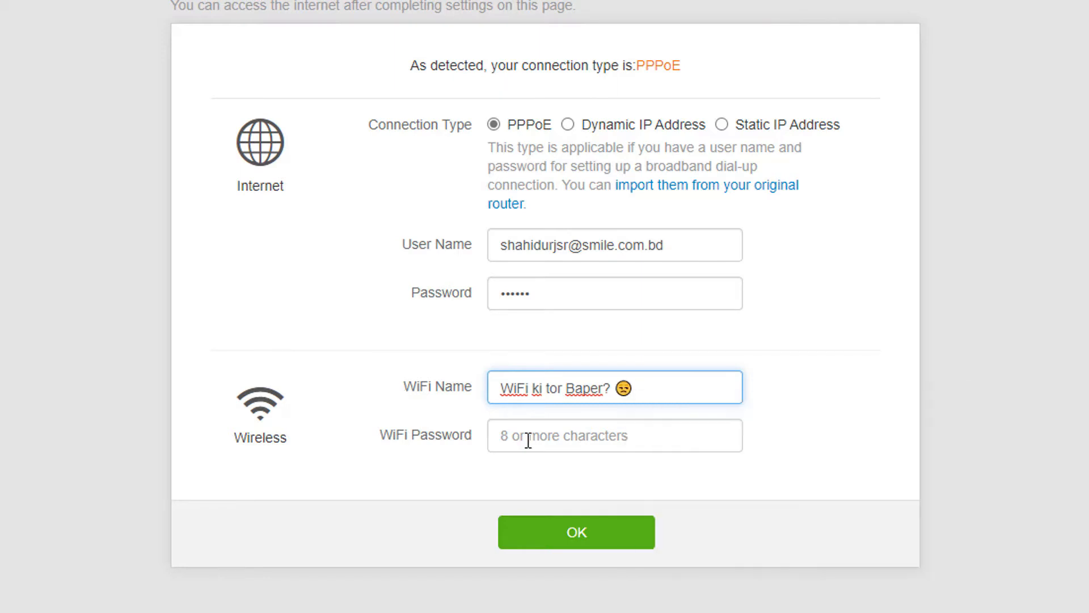
Enter the WiFi password, save the quick setup, and decline to store the credentials in the browser.
click(530, 442)
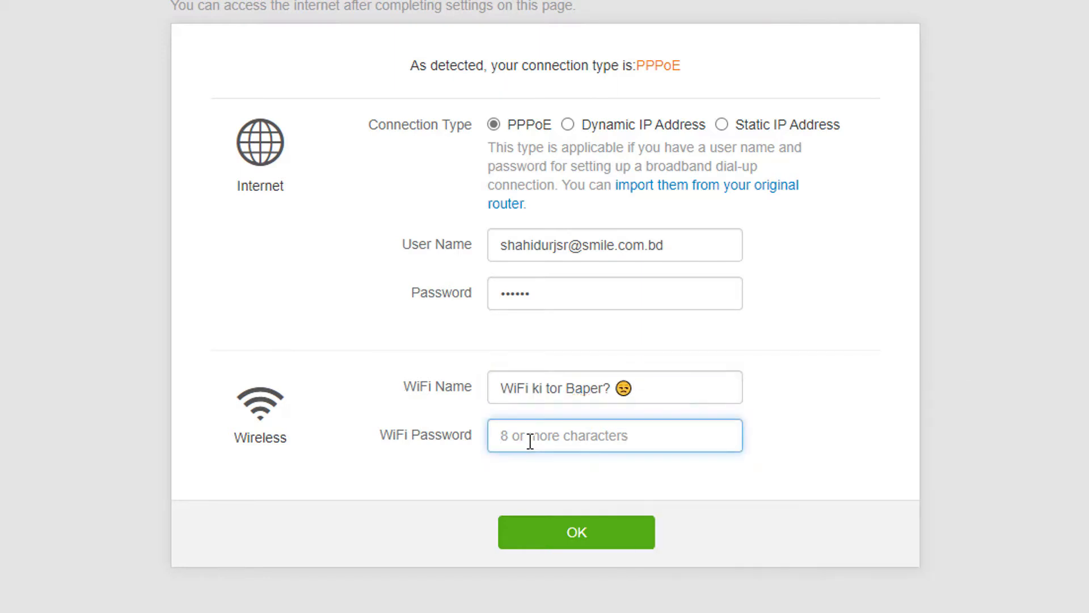
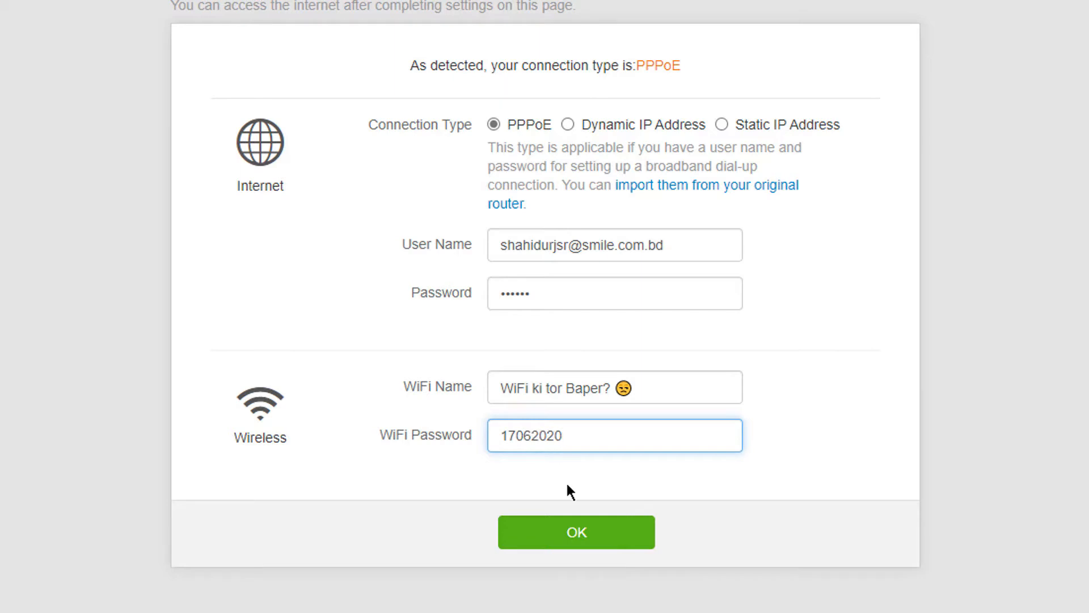
click(563, 519)
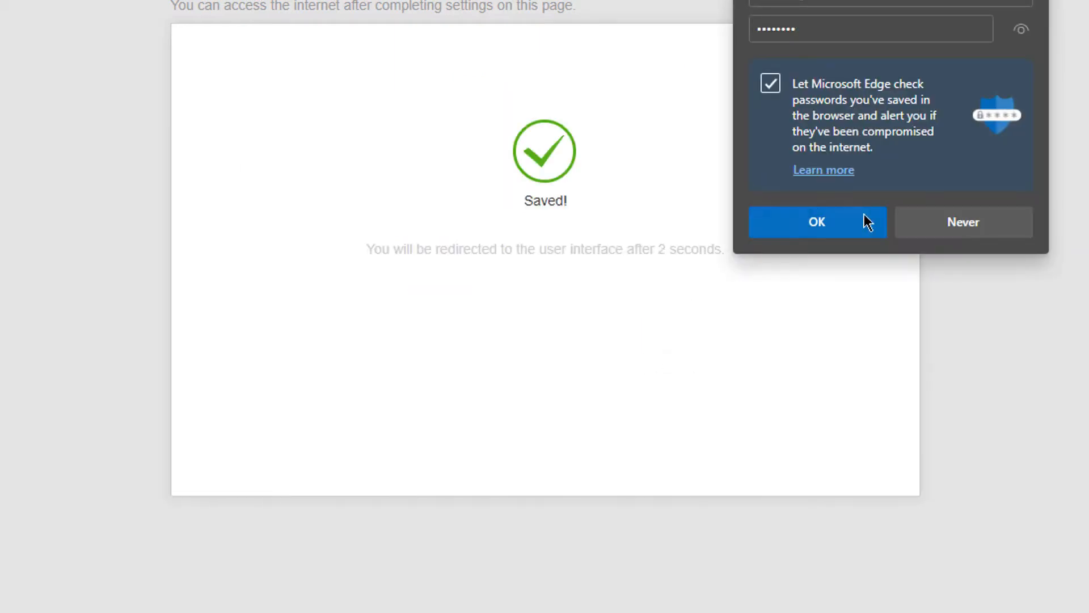
click(959, 224)
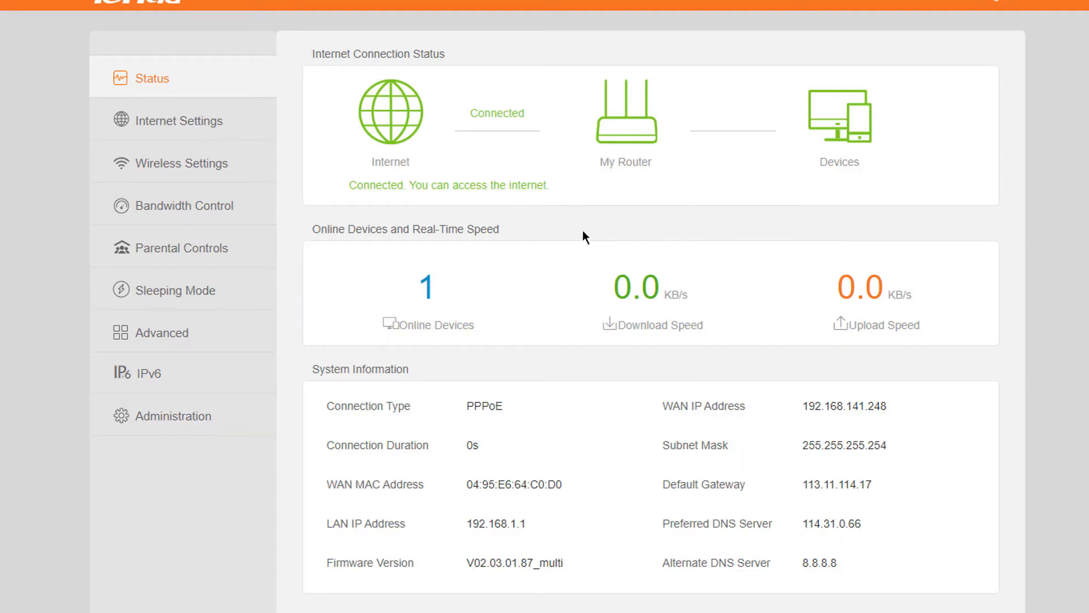
Look through the router's Internet Settings and Bandwidth Control pages.
click(196, 124)
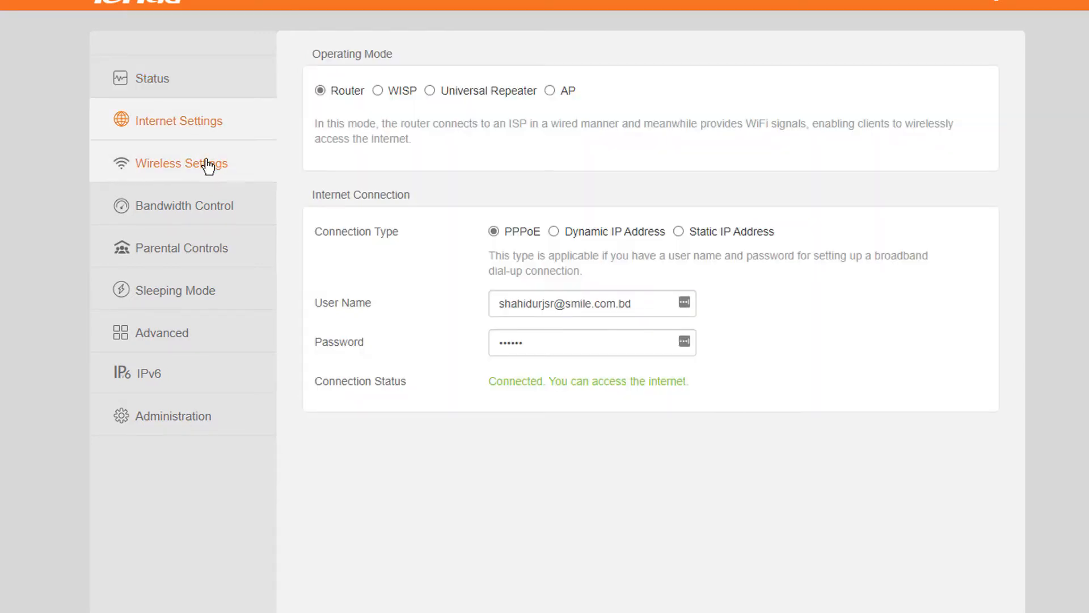
click(184, 189)
click(192, 172)
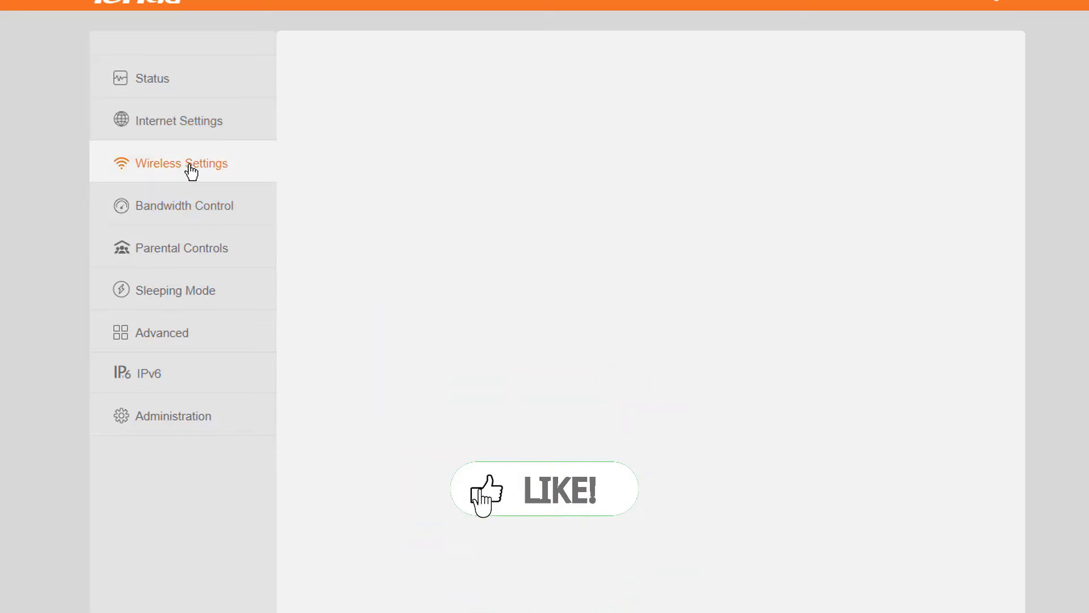
click(201, 197)
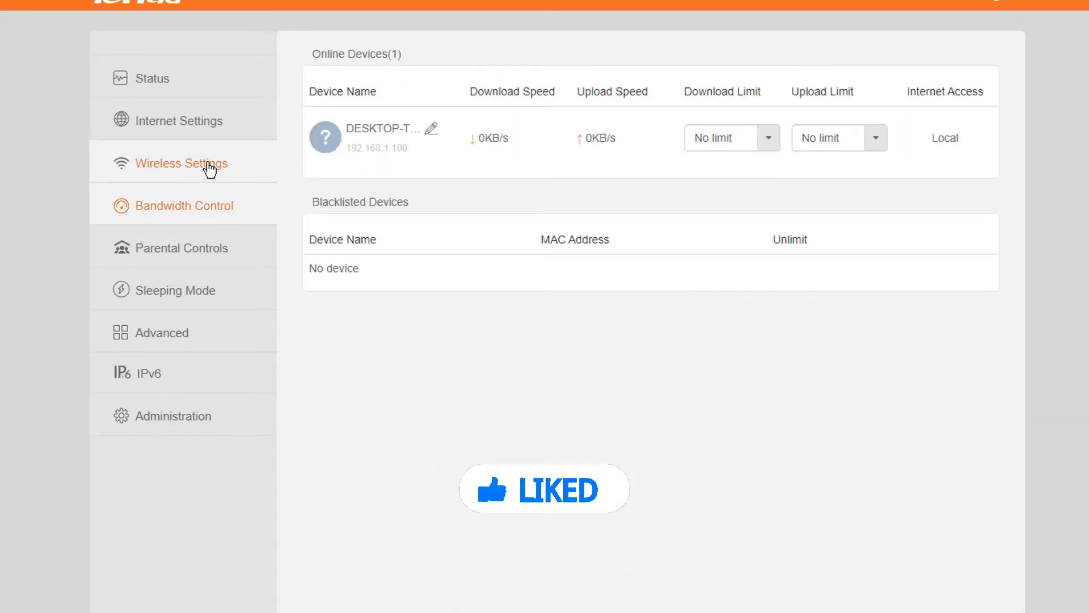
Review the WiFi options in Wireless Settings and save the page.
click(210, 169)
scroll(732, 320, down, 4)
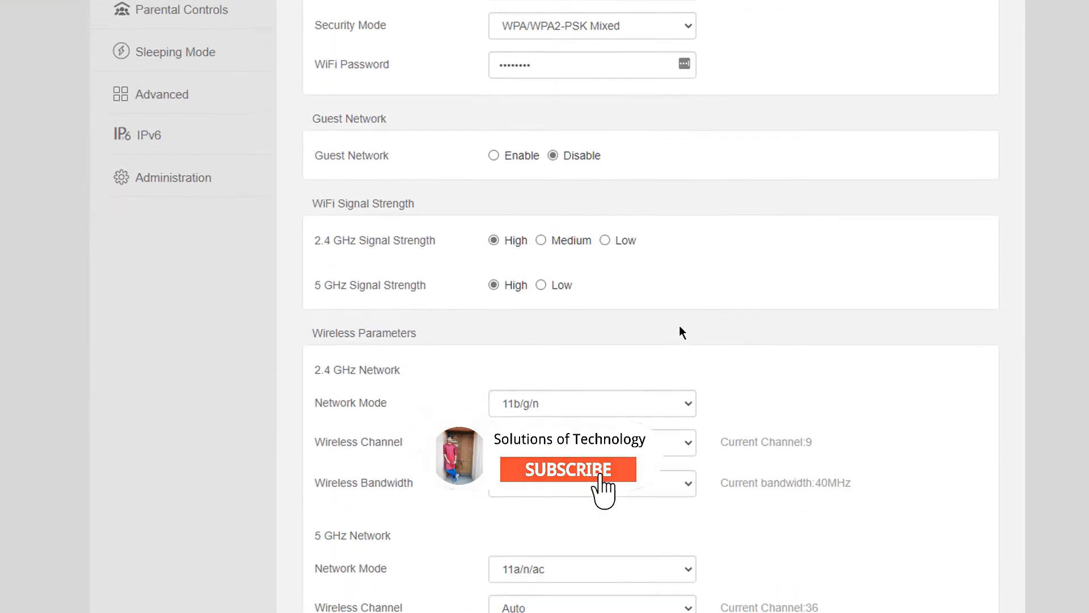
scroll(648, 335, down, 3)
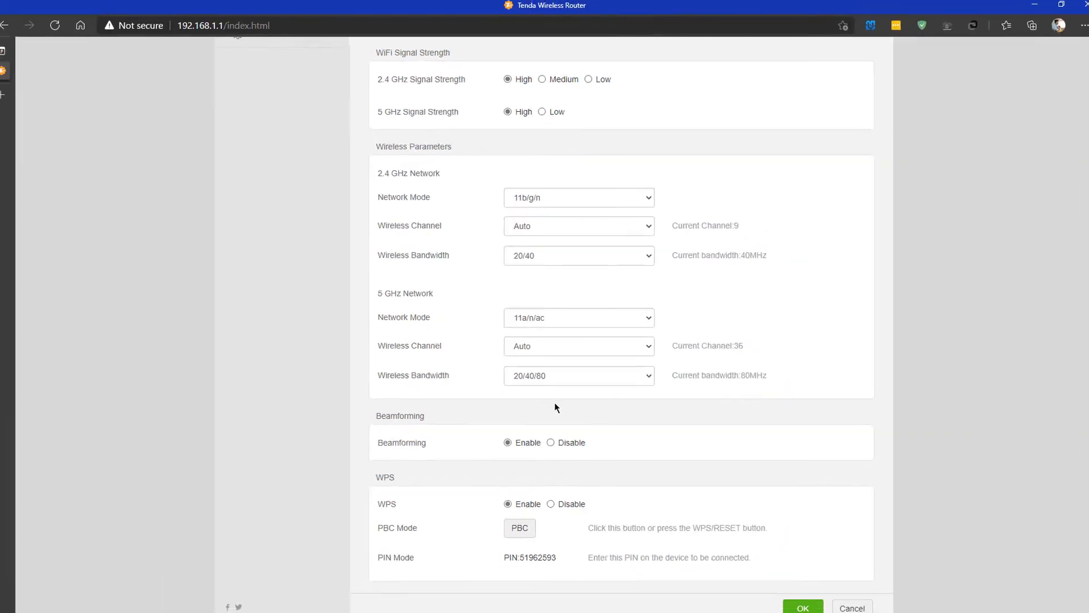
click(796, 599)
Look through the Bandwidth Control, Parental Controls, Sleeping Mode and Administration pages.
scroll(552, 260, up, 5)
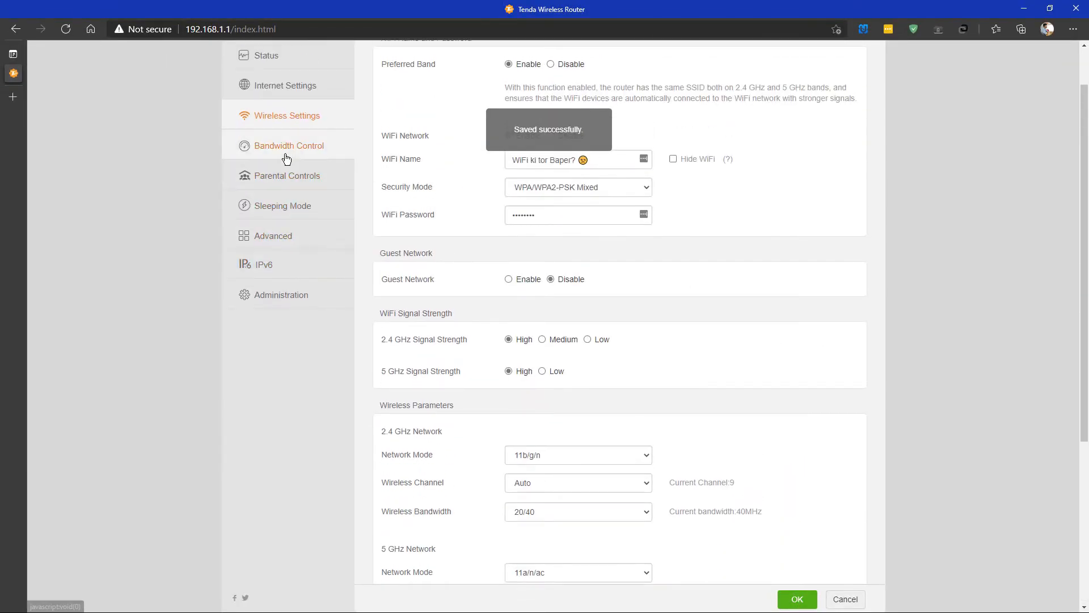
click(287, 149)
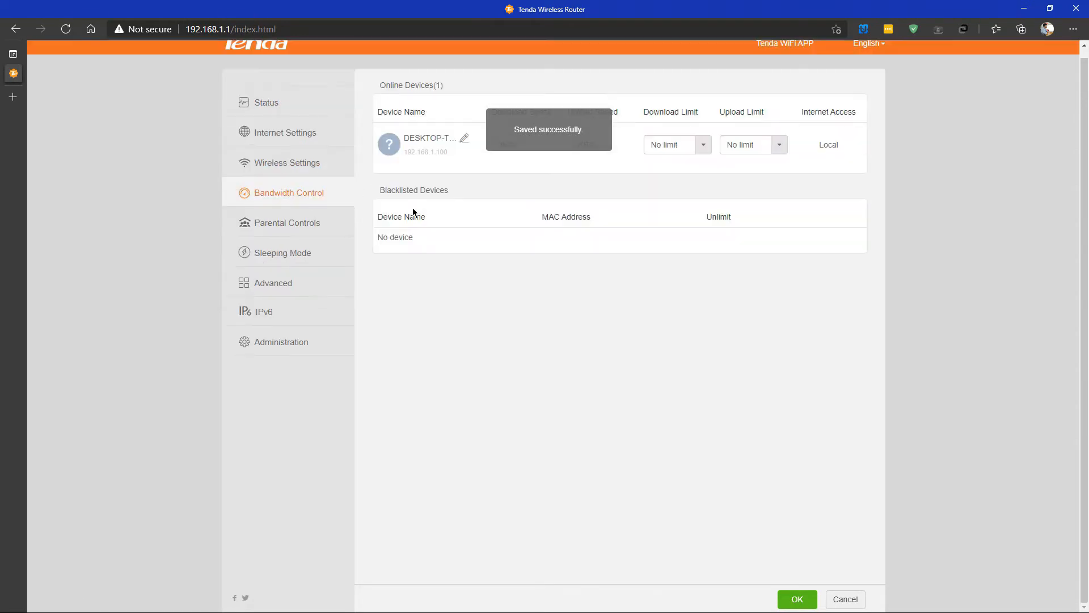
click(324, 229)
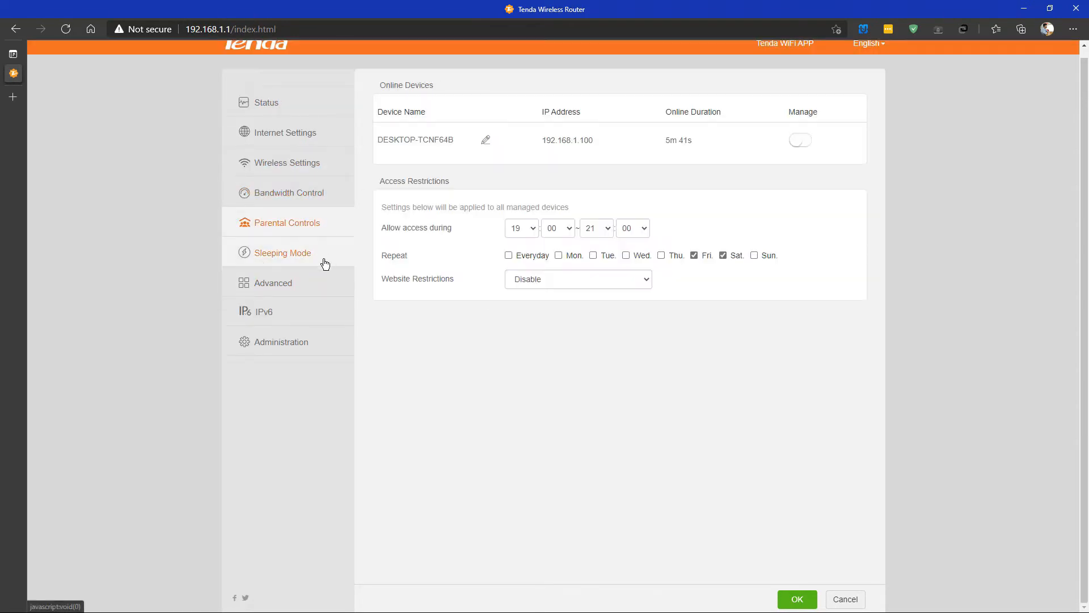
click(325, 262)
click(318, 342)
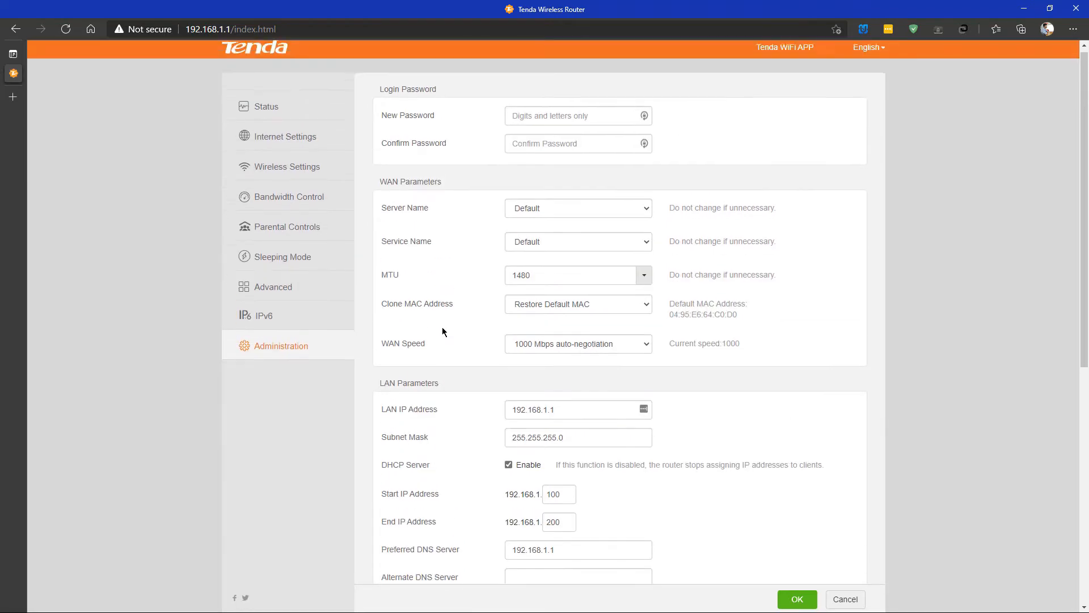
Load fast.com in a new browser tab to test the internet connection.
click(13, 98)
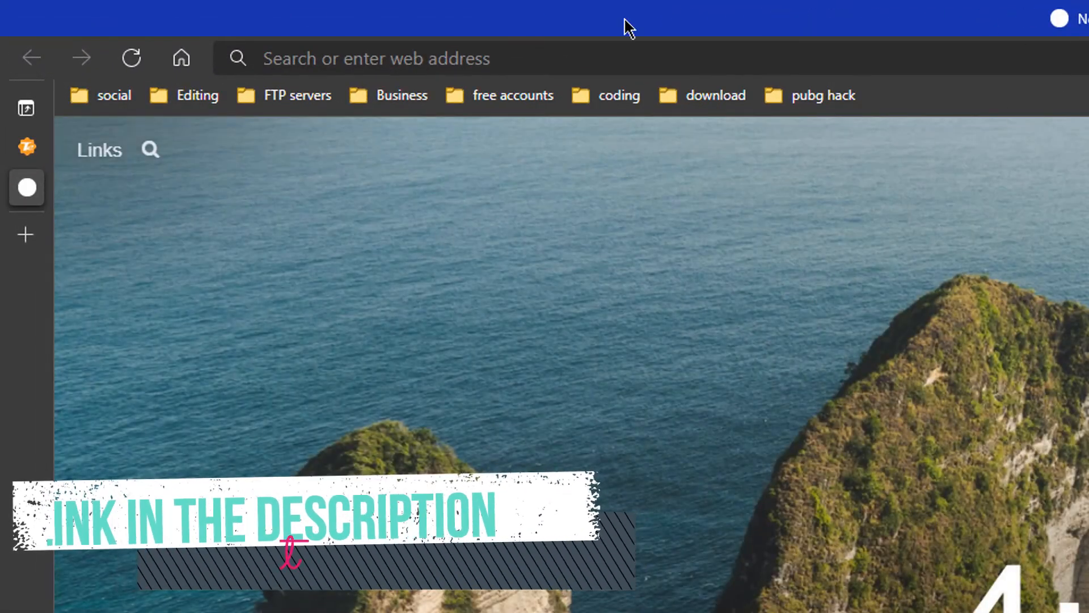
click(383, 54)
text(d)
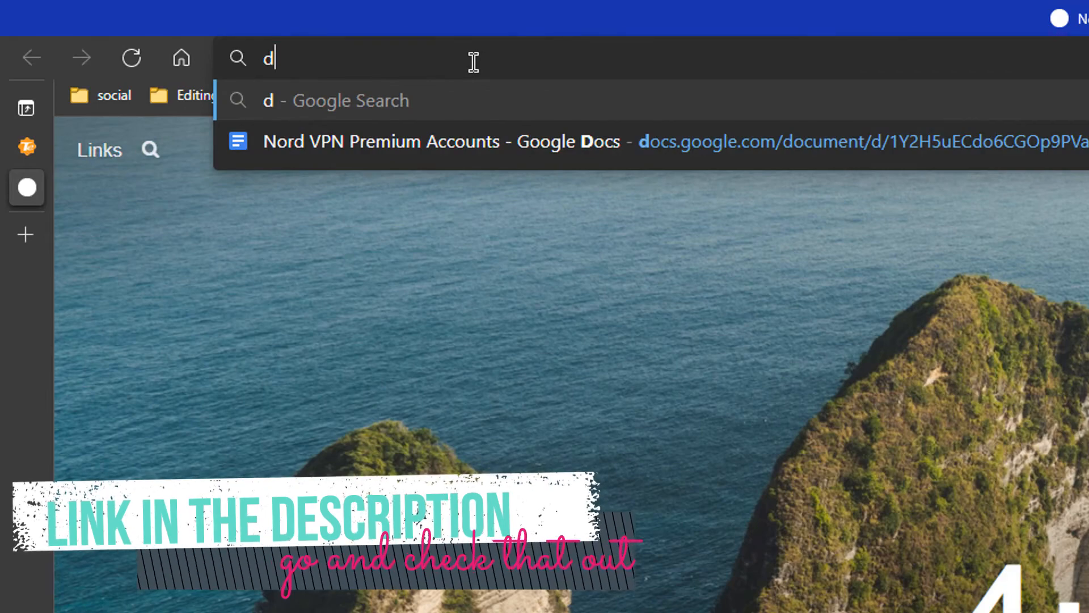
key(BackSpace)
text(fast.com)
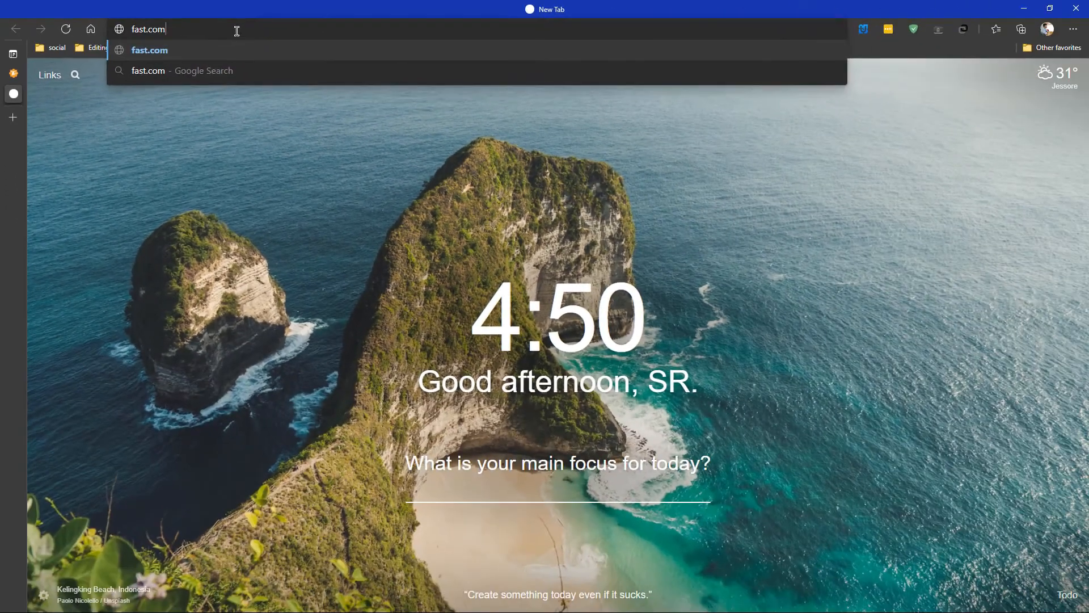
key(Return)
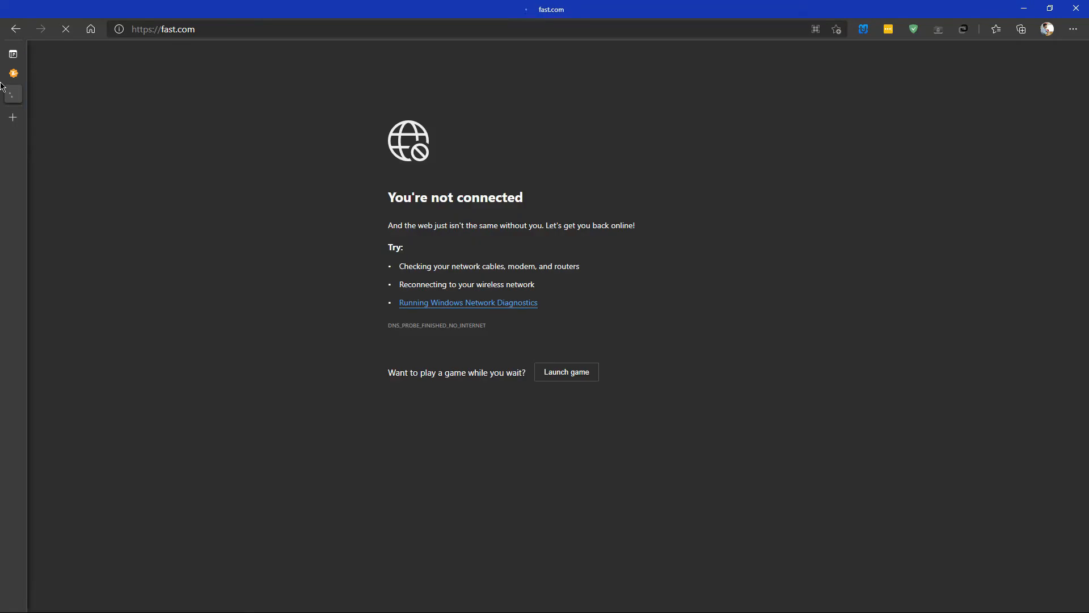
Load the bookmarked Facebook site in another new tab to test the connection again.
mouse_move(14, 76)
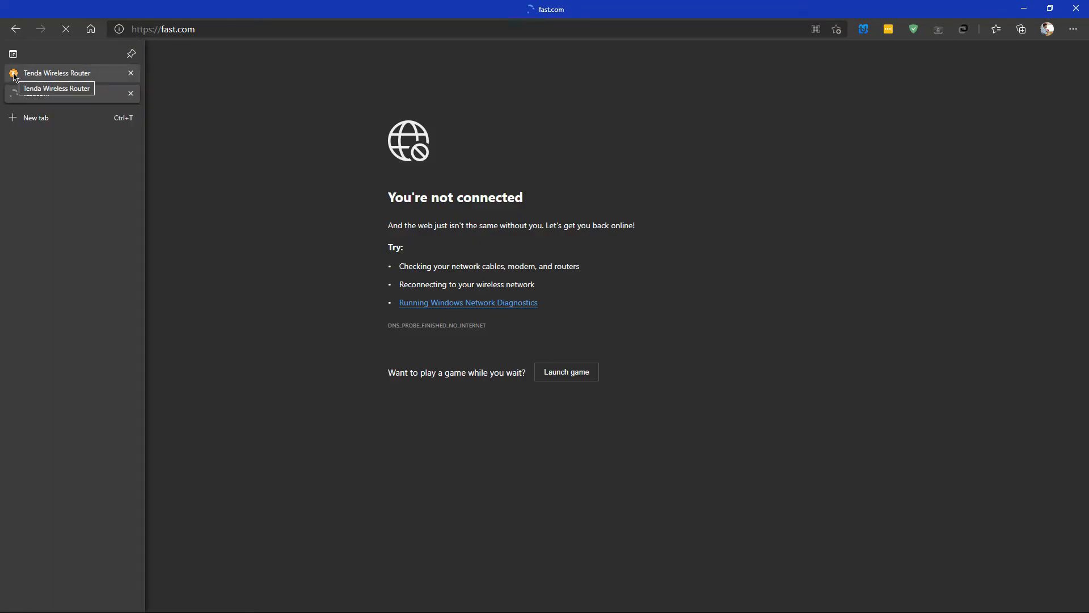
click(31, 119)
click(64, 53)
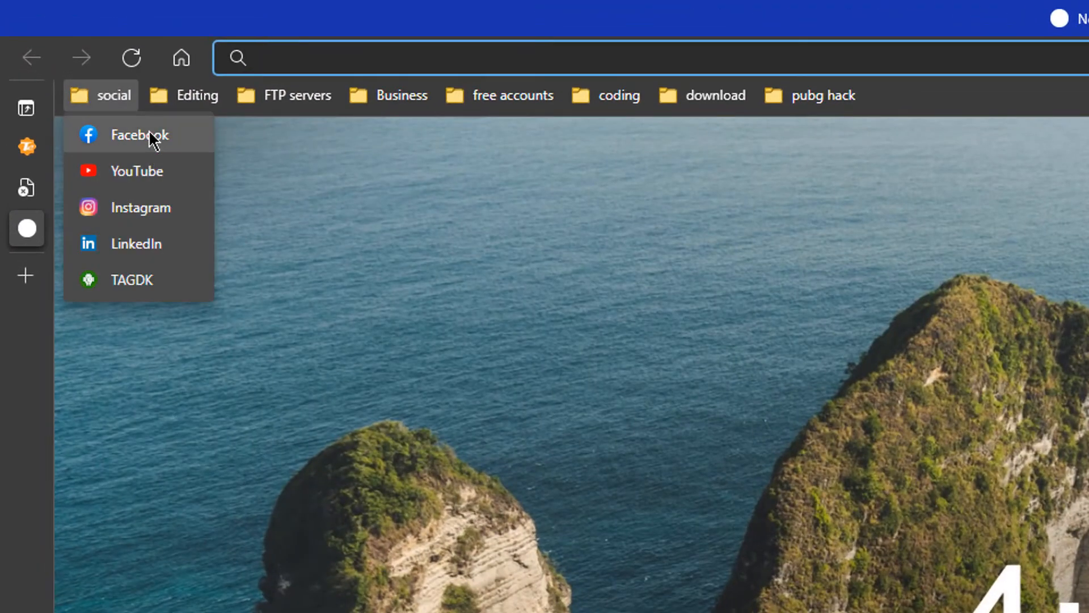
click(148, 136)
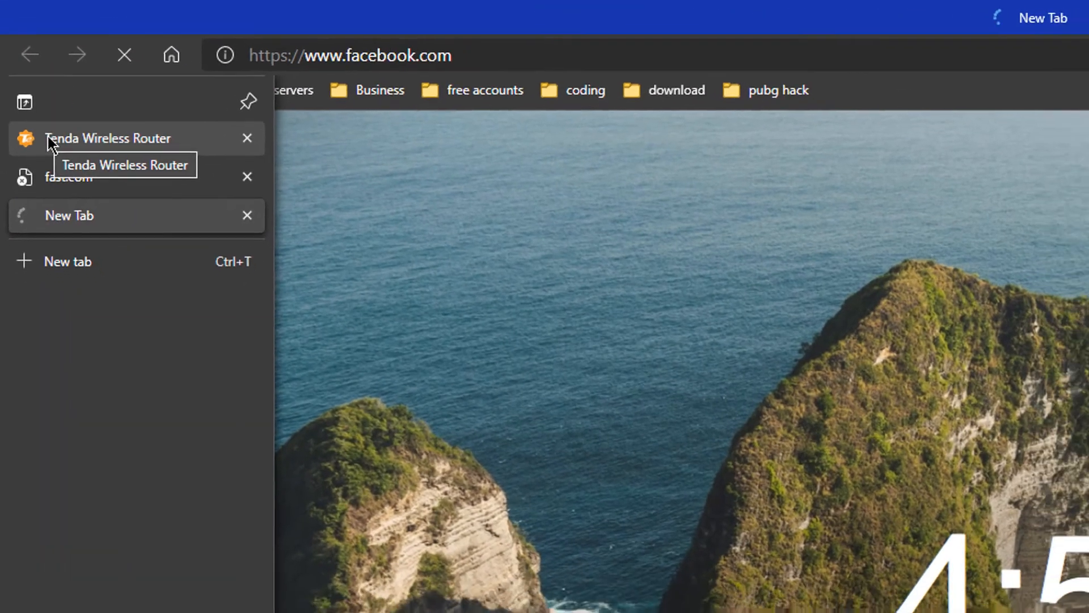
Return to the router's Internet Settings, correct the PPPoE account password and save the connection settings.
click(51, 147)
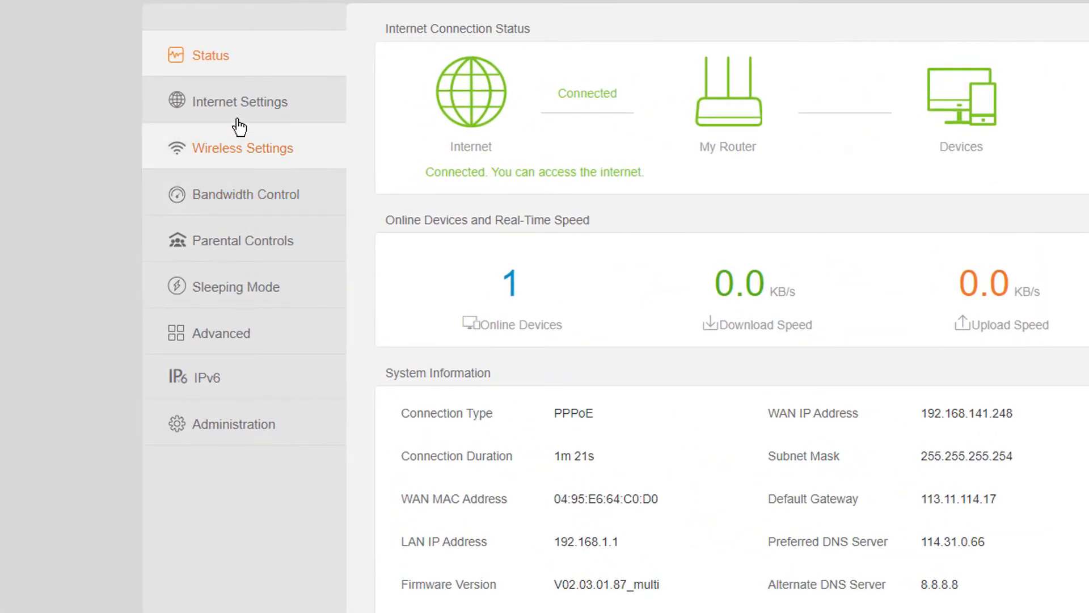
click(254, 129)
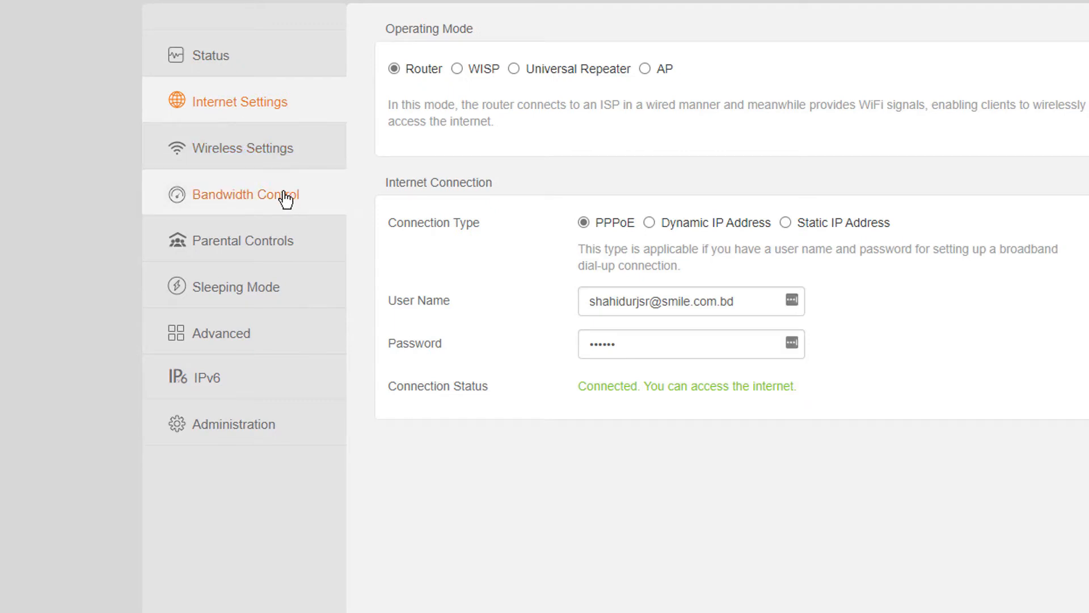
click(650, 341)
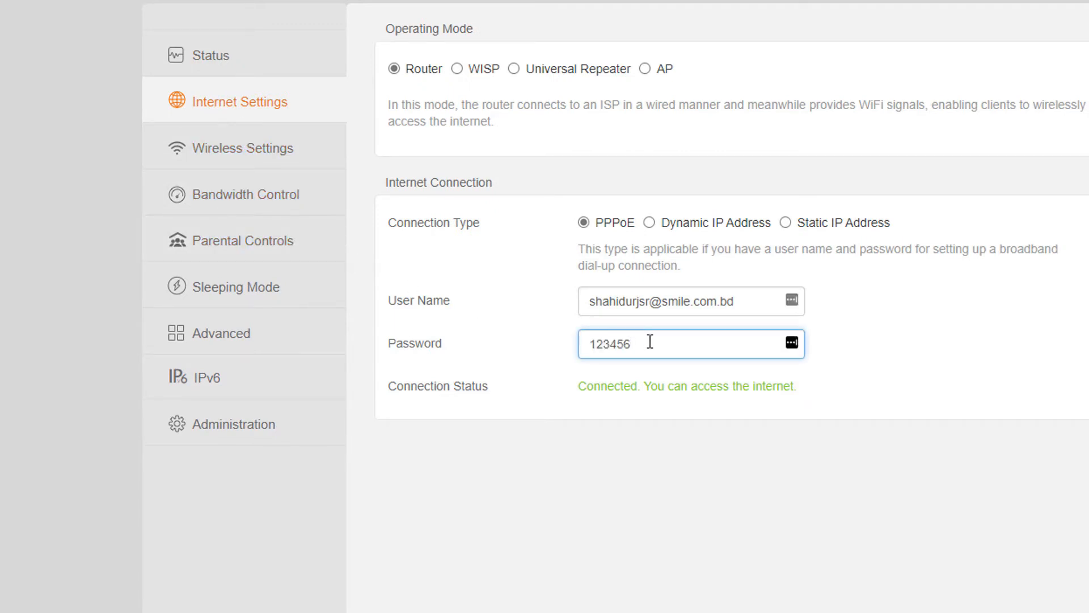
text(7)
key(Return)
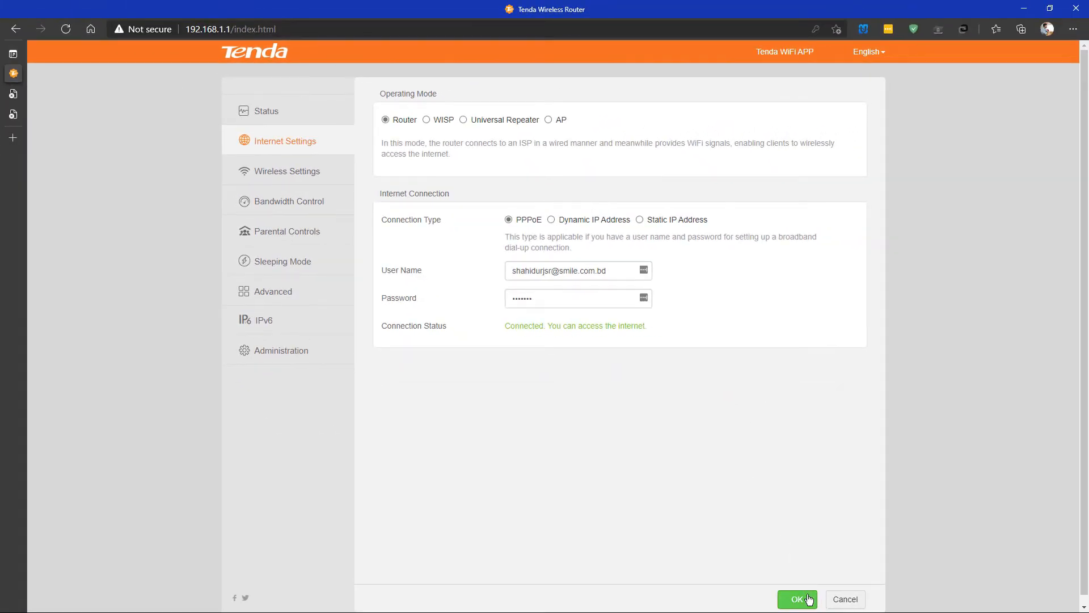
click(807, 597)
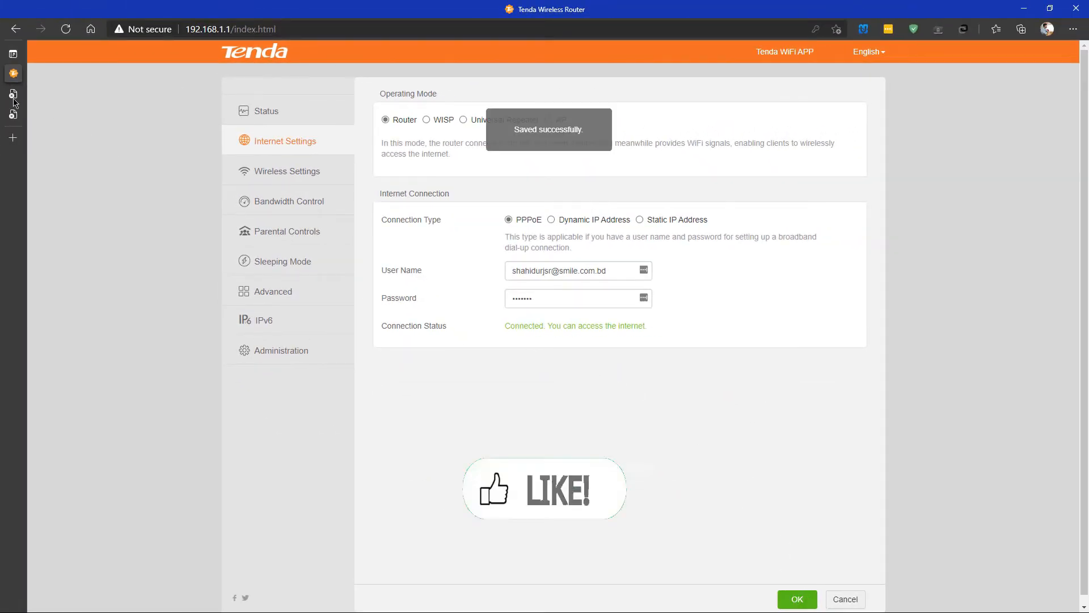
Reload the open fast.com page to retest the connection with the saved PPPoE password.
click(45, 94)
click(66, 30)
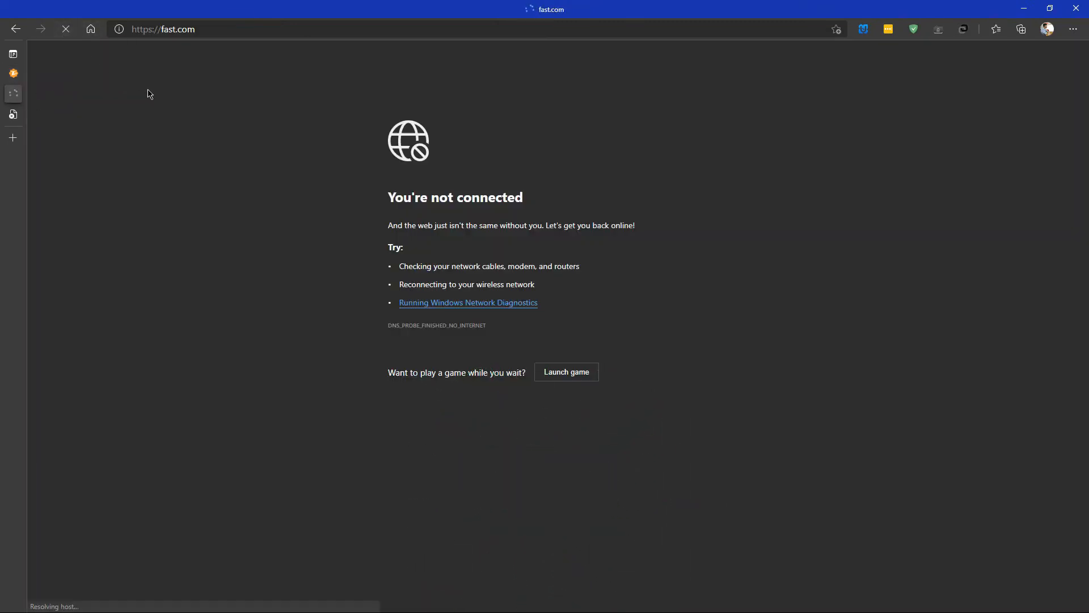
Reboot the router from the device management options on its Administration page and confirm the reboot.
mouse_move(18, 79)
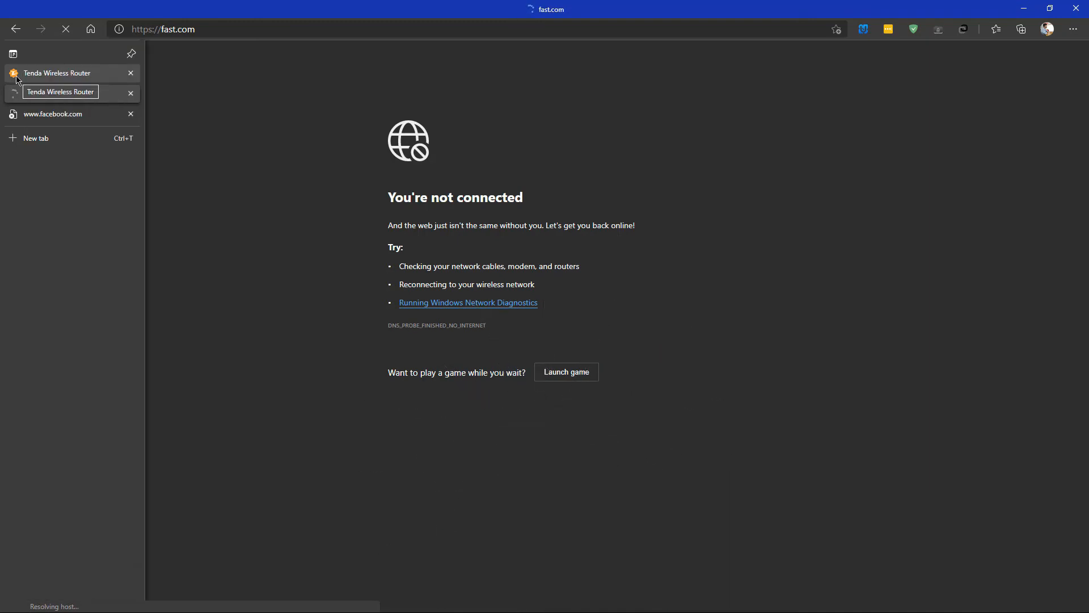
click(17, 74)
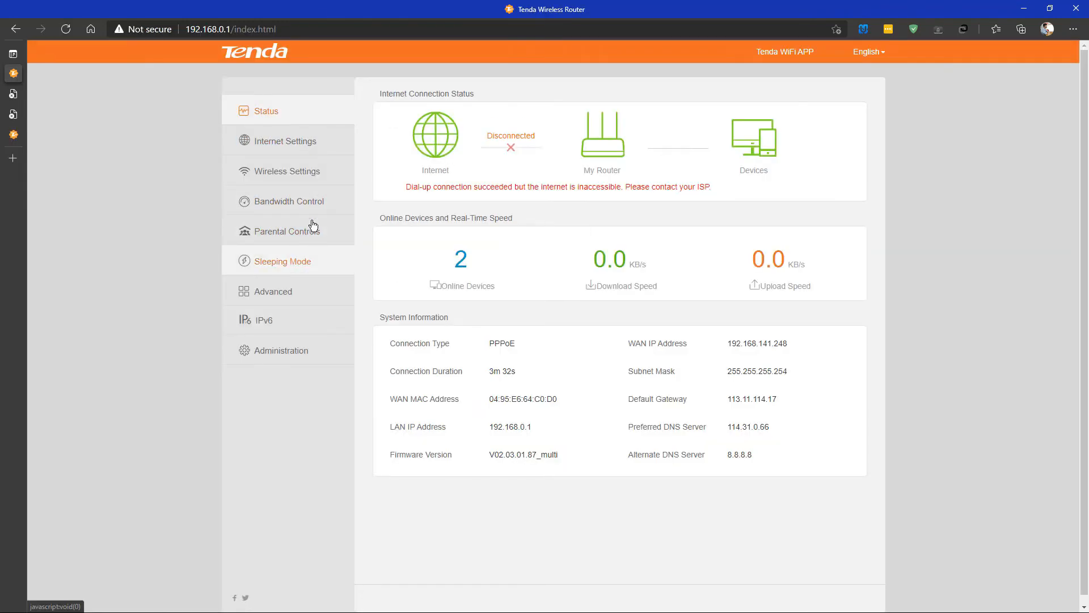
click(281, 357)
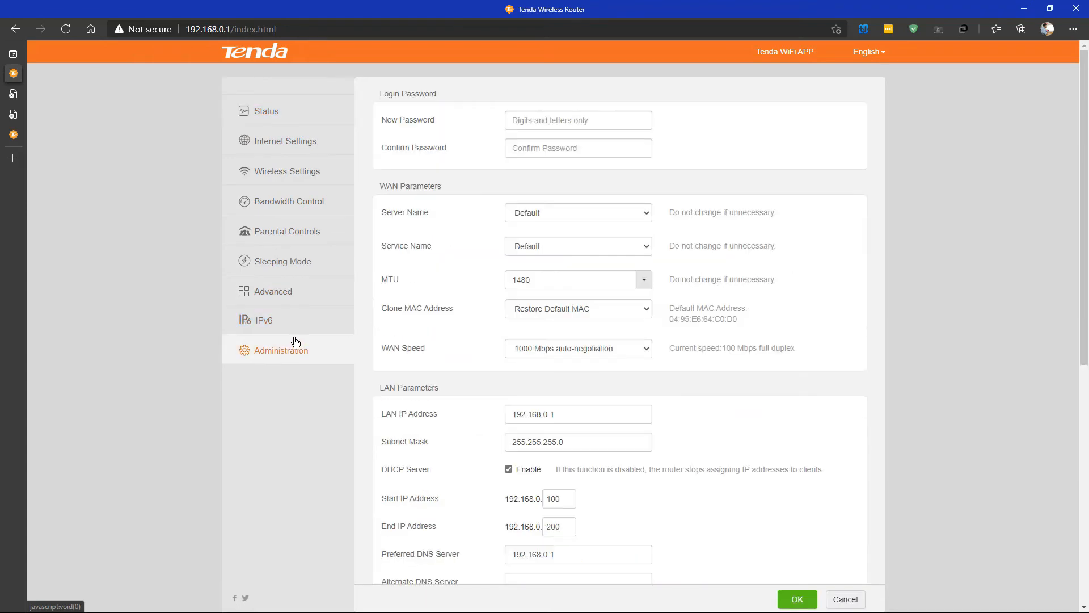
scroll(414, 352, down, 8)
click(553, 388)
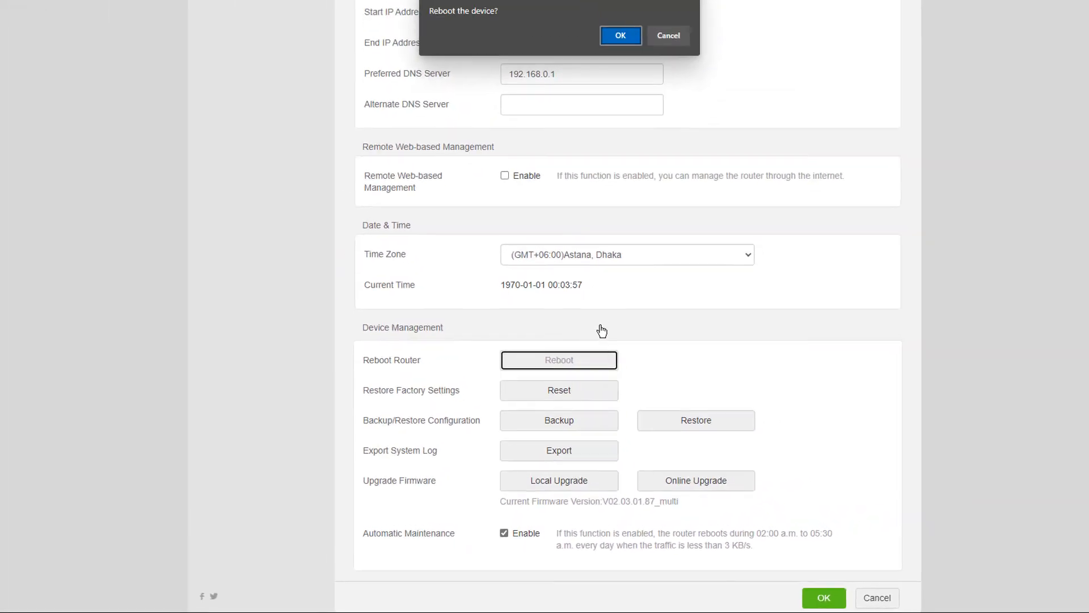
click(621, 36)
scroll(596, 272, up, 1)
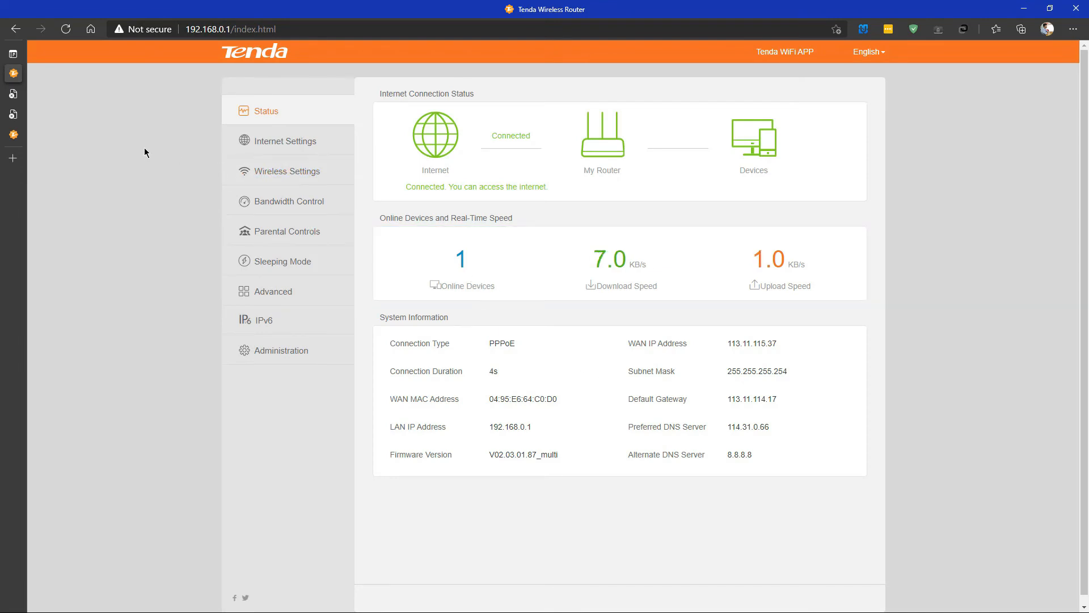
Reload fast.com after the router reboot to run the internet speed test.
click(23, 101)
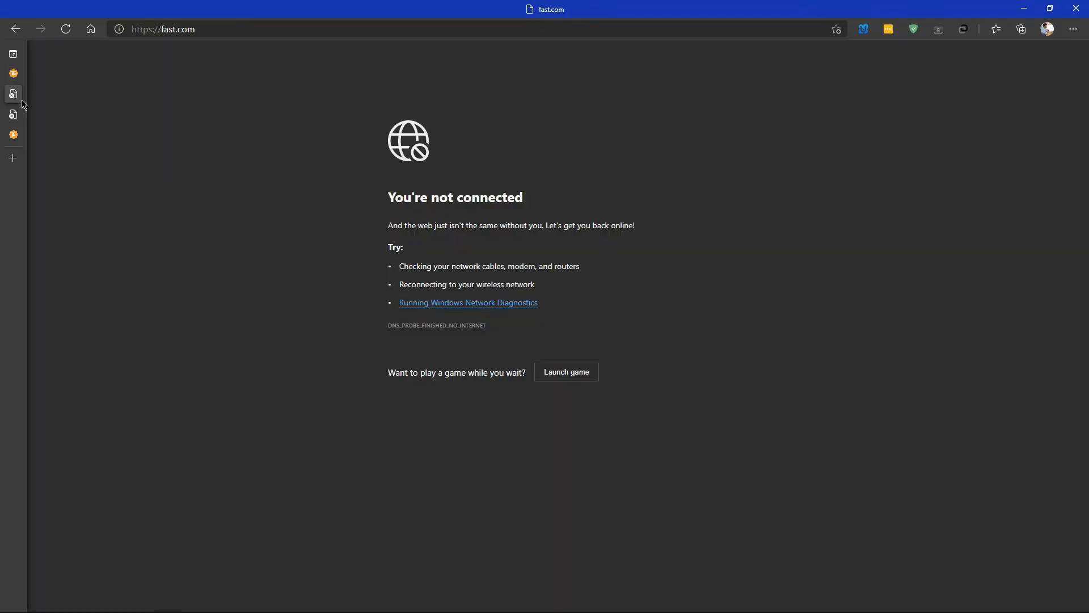
click(65, 29)
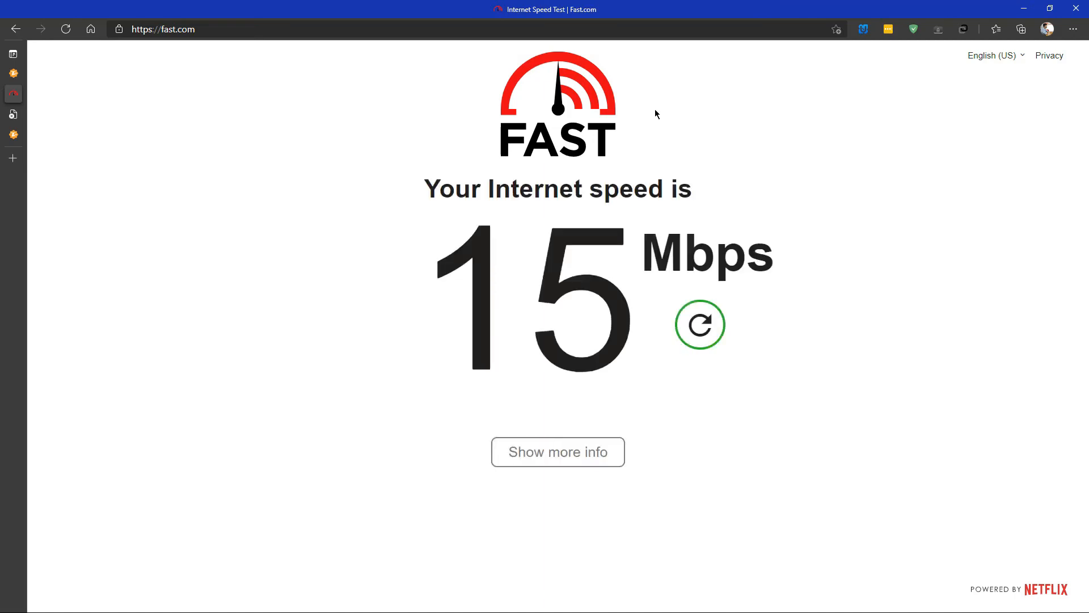
Load the bookmarked Facebook site in a new tab, look through its feed, and minimize the browser.
click(13, 159)
click(54, 48)
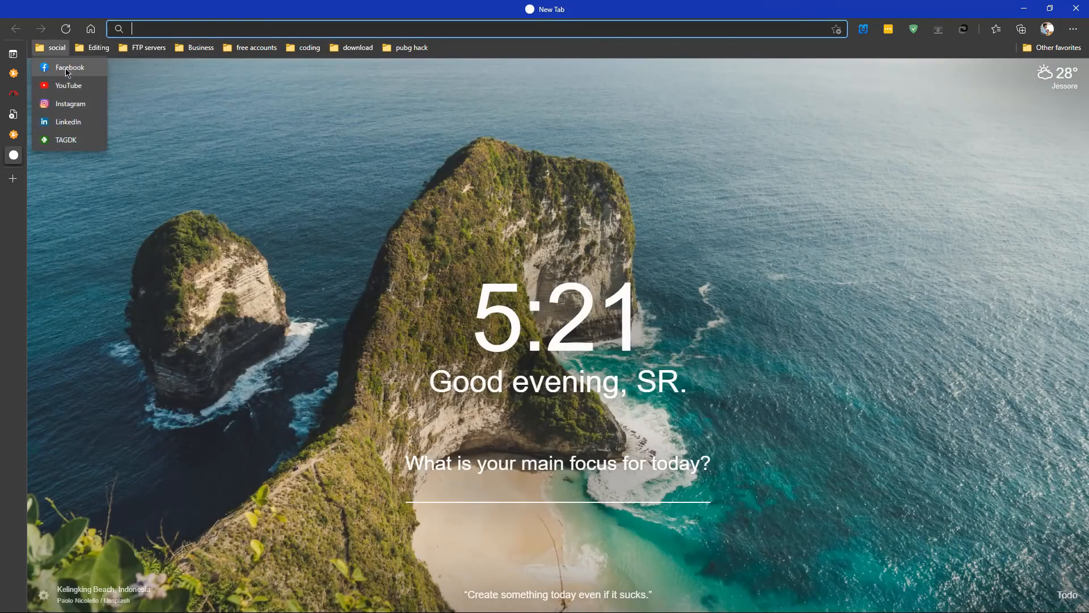
click(69, 68)
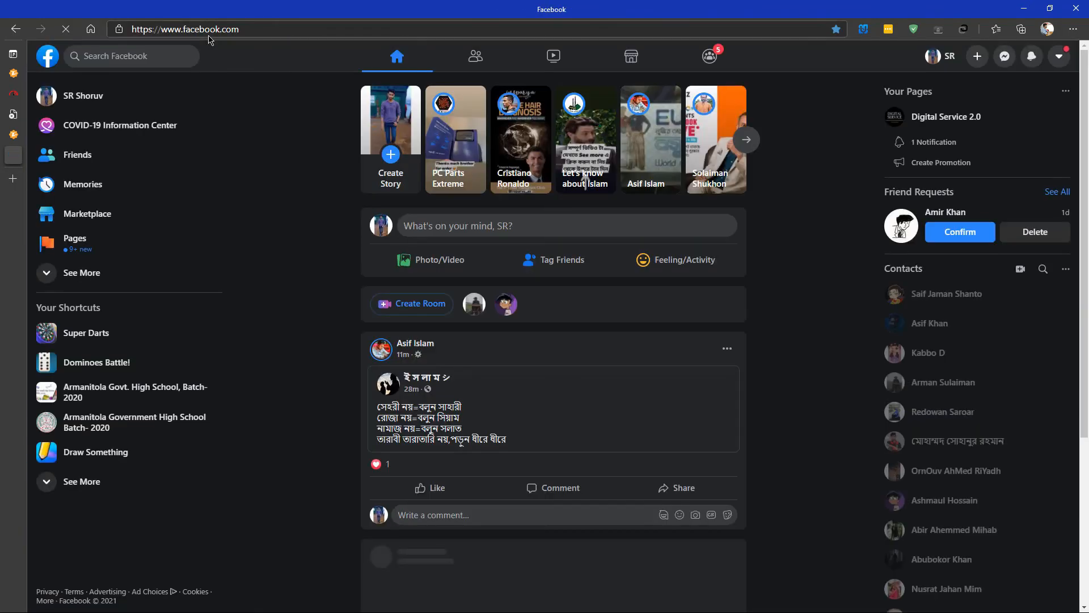
scroll(758, 190, down, 9)
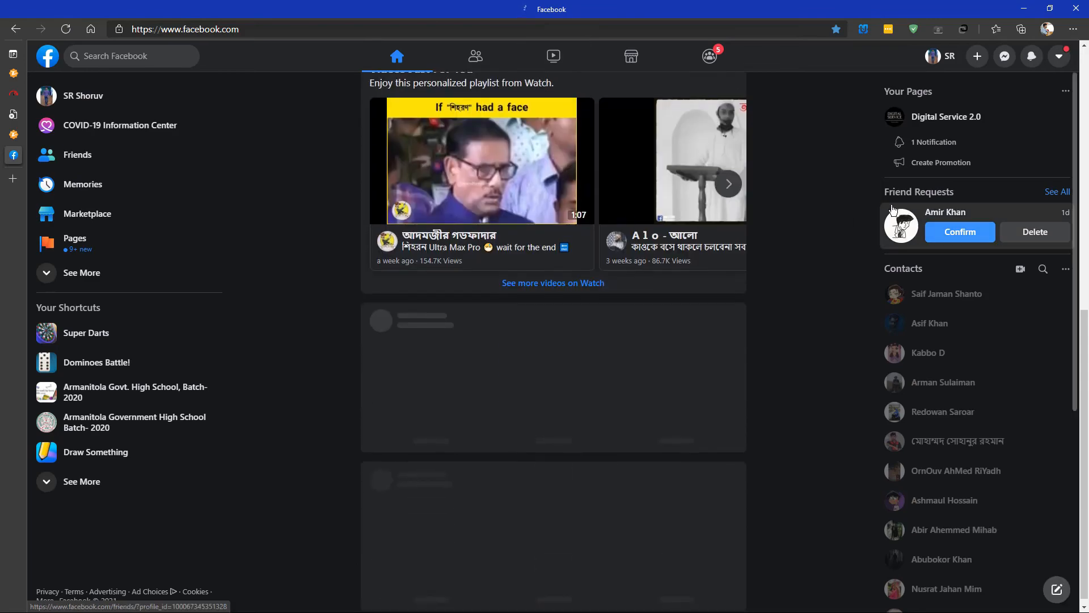
scroll(755, 226, up, 10)
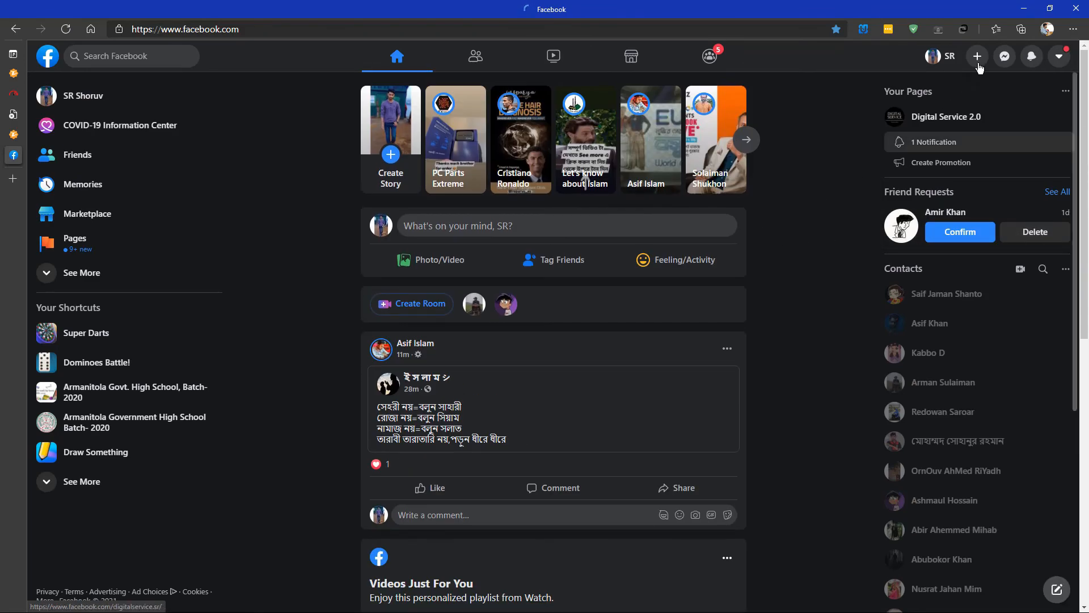
click(1025, 12)
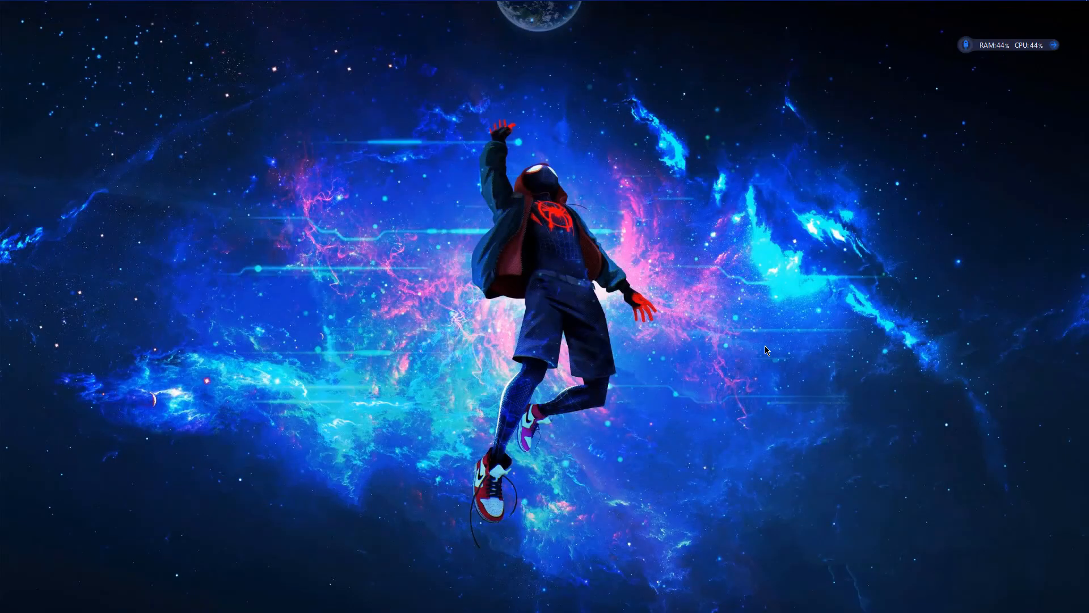